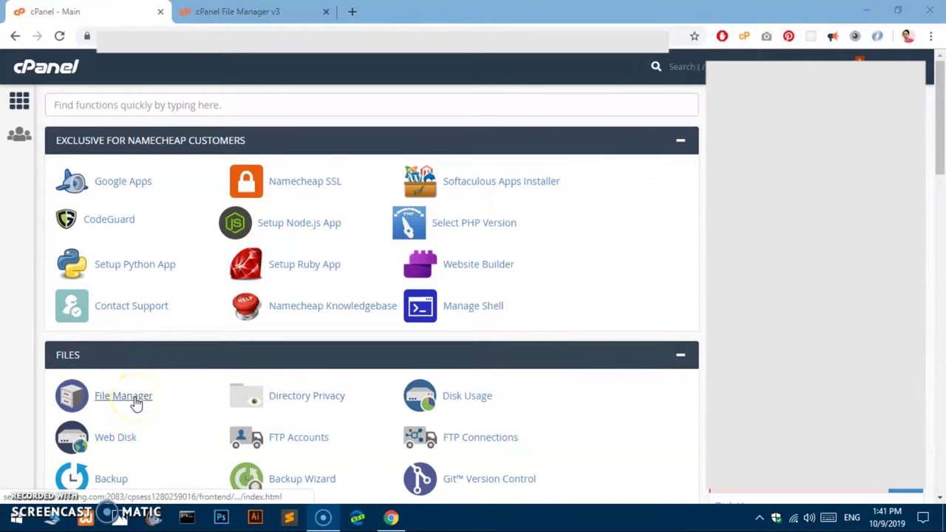
pyautogui.click(240, 11)
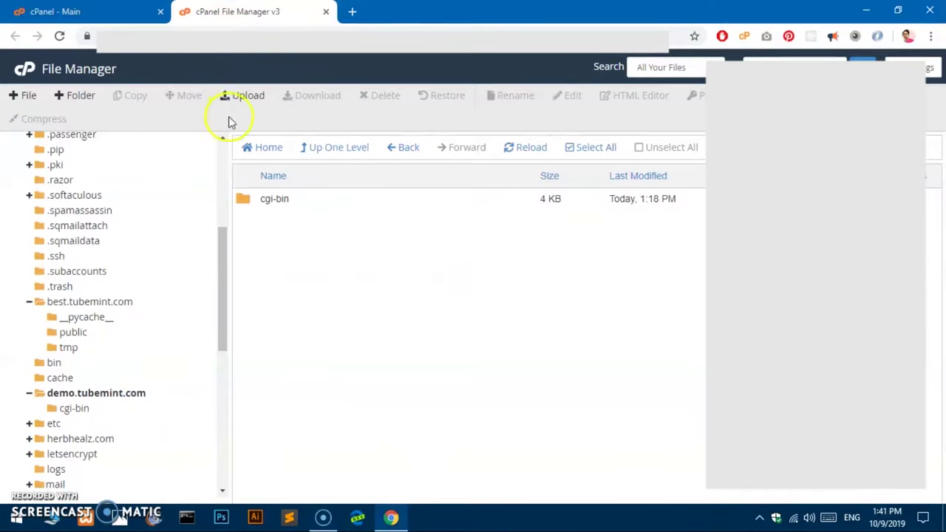
pyautogui.click(224, 294)
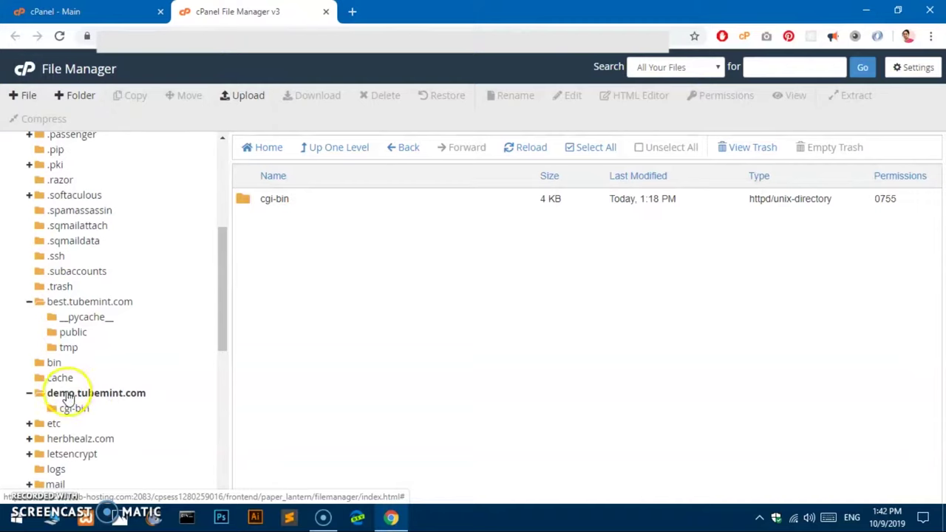
pyautogui.click(131, 396)
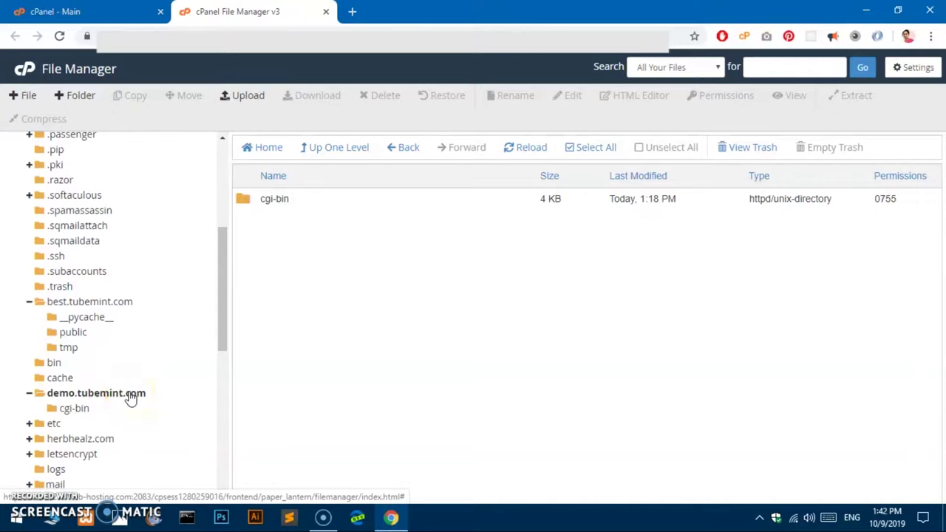
pyautogui.click(131, 396)
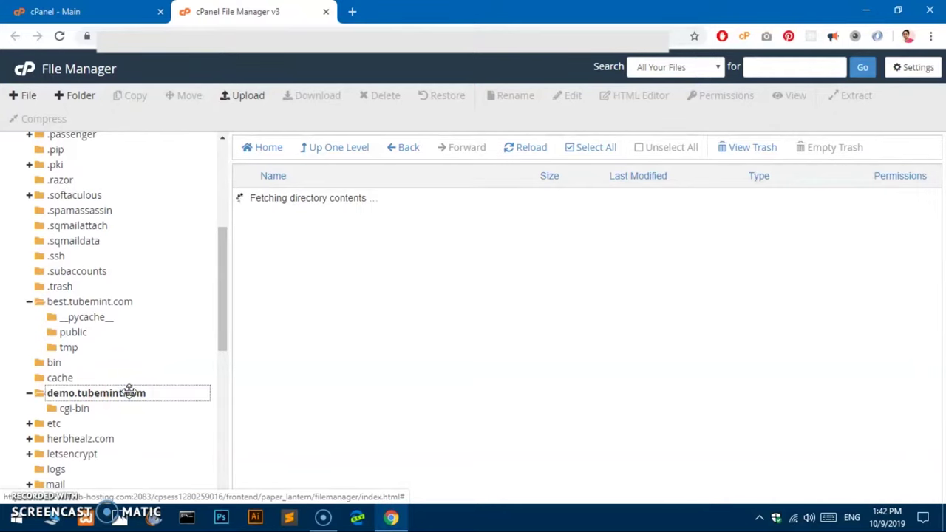
pyautogui.moveTo(63, 394); pyautogui.dragTo(105, 395)
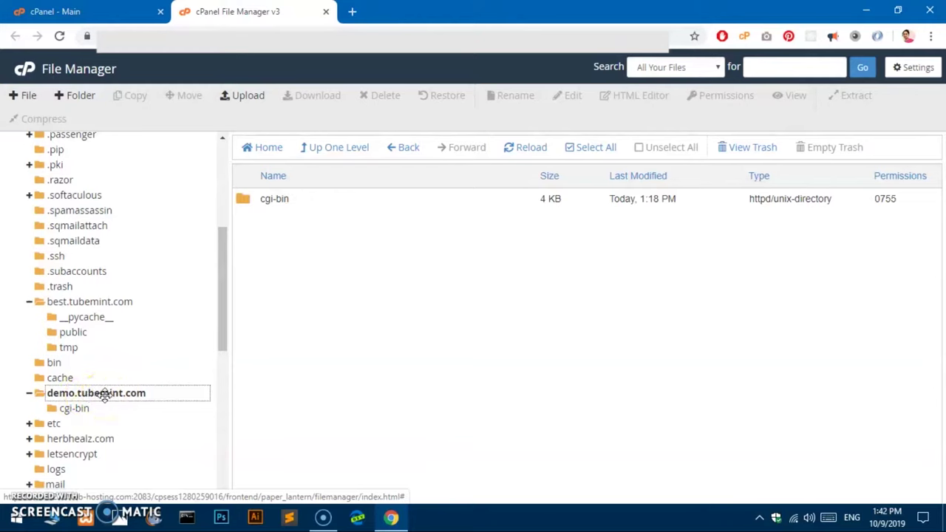
pyautogui.moveTo(105, 395); pyautogui.dragTo(73, 398)
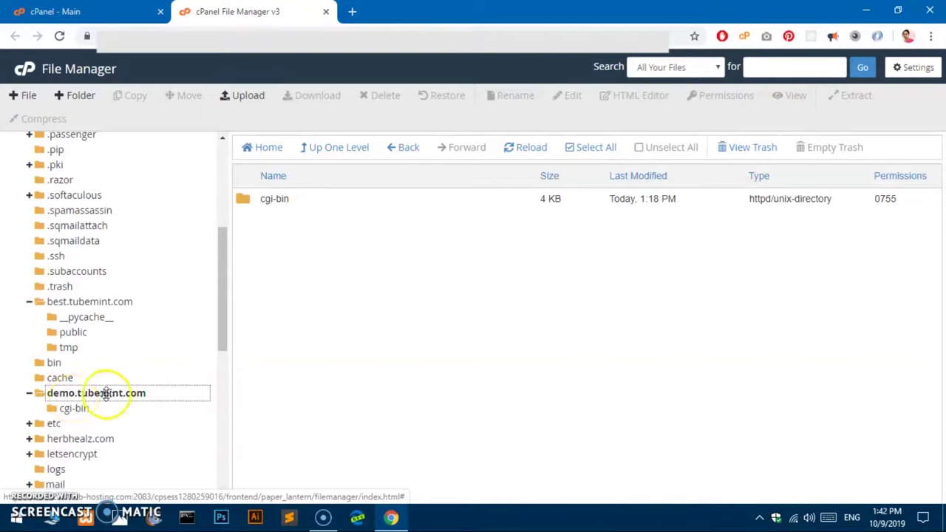
# Open the File Upload page for the demo.tubemint.com folder from File Manager.
pyautogui.click(247, 97)
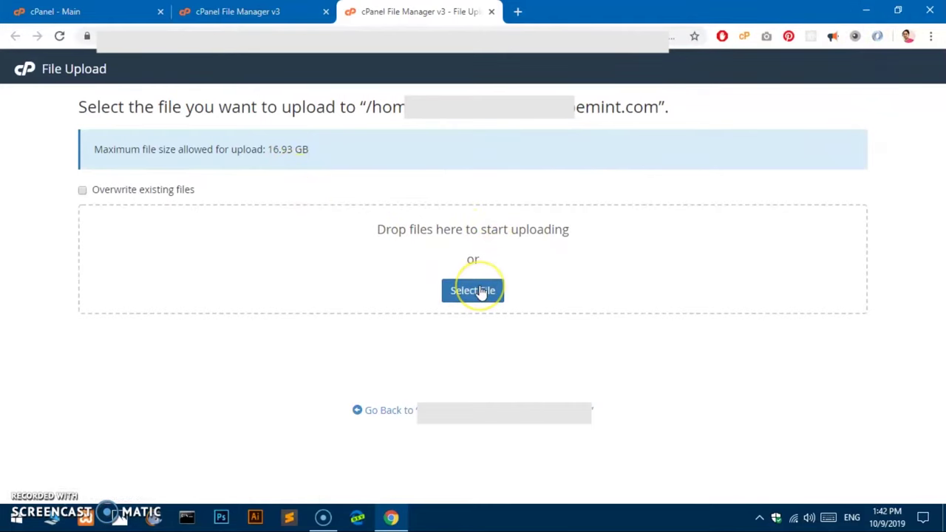
pyautogui.click(480, 290)
pyautogui.click(484, 288)
pyautogui.click(488, 303)
# Browse the file picker into the Go folder, then cancel without choosing a file.
pyautogui.click(481, 295)
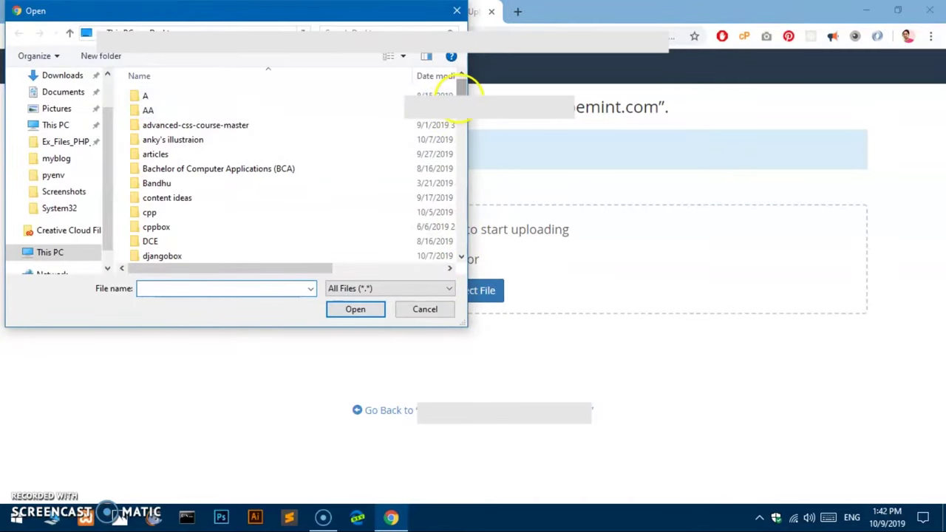
pyautogui.moveTo(460, 87); pyautogui.dragTo(460, 124)
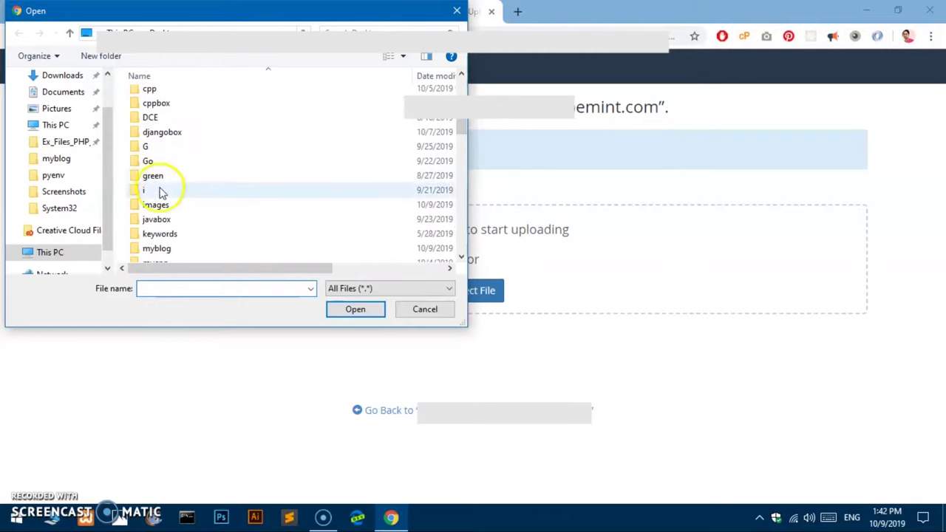
pyautogui.click(155, 160)
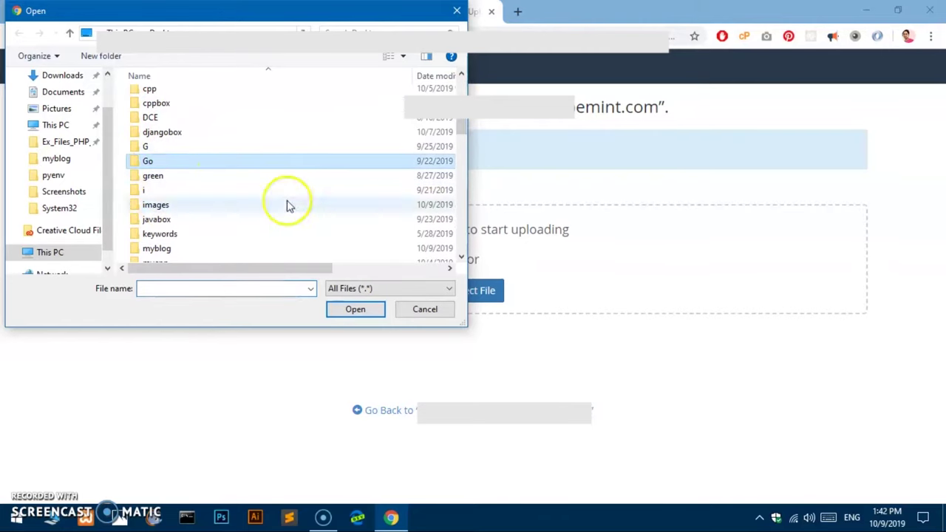
pyautogui.click(347, 309)
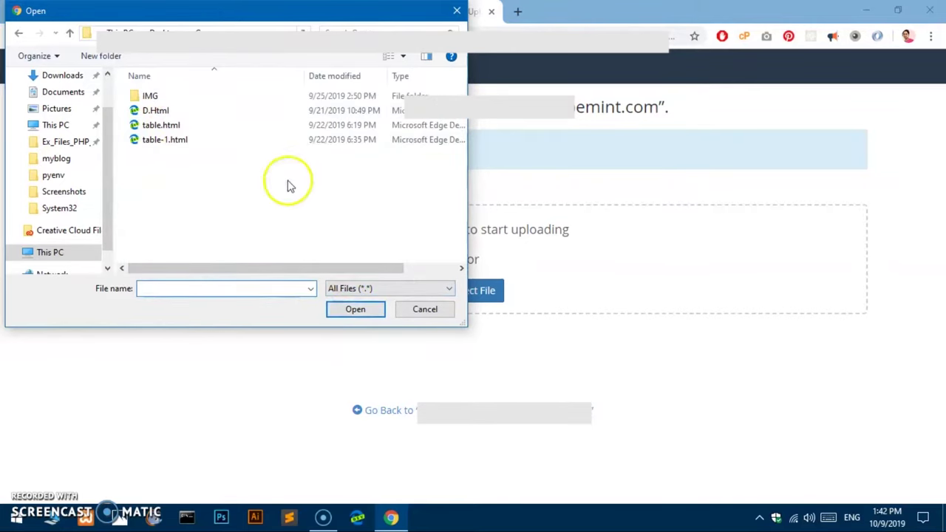
pyautogui.click(424, 311)
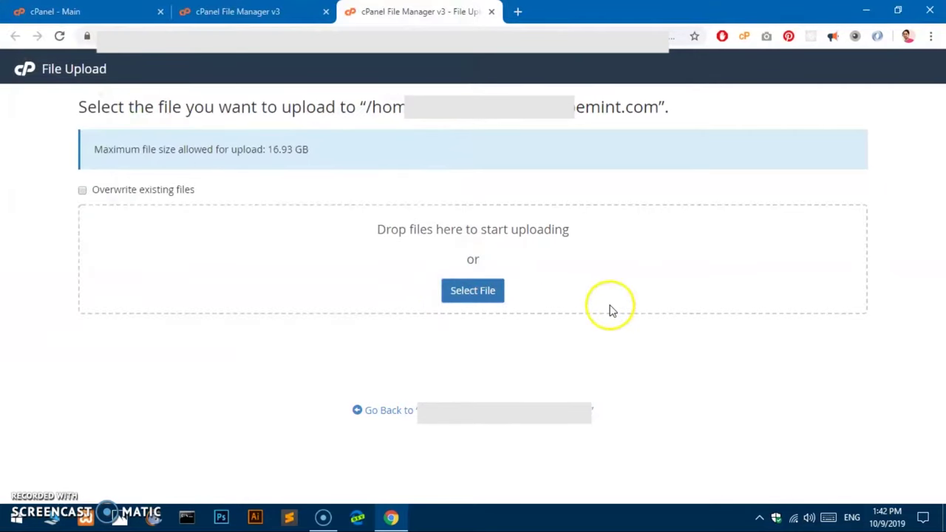
# Minimize Chrome, open the desktop myblog folder and select all six site files.
pyautogui.click(864, 16)
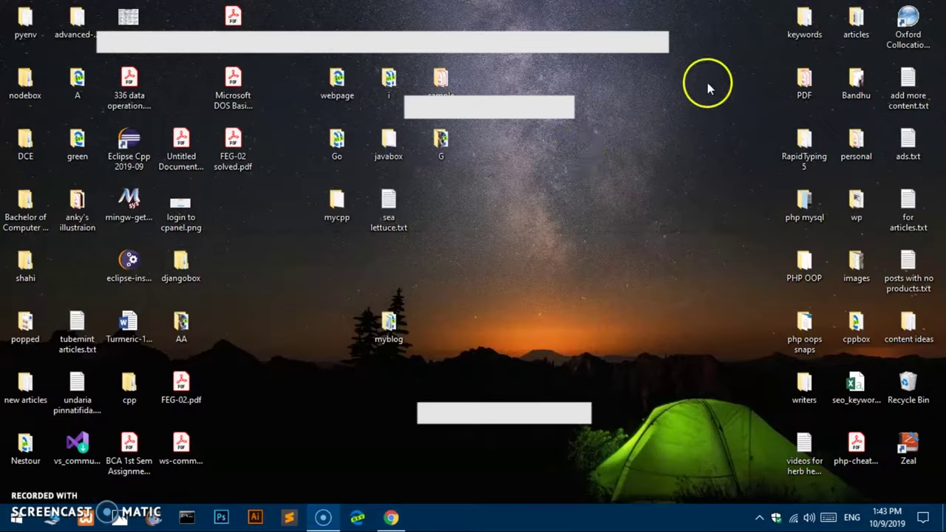
pyautogui.doubleClick(402, 340)
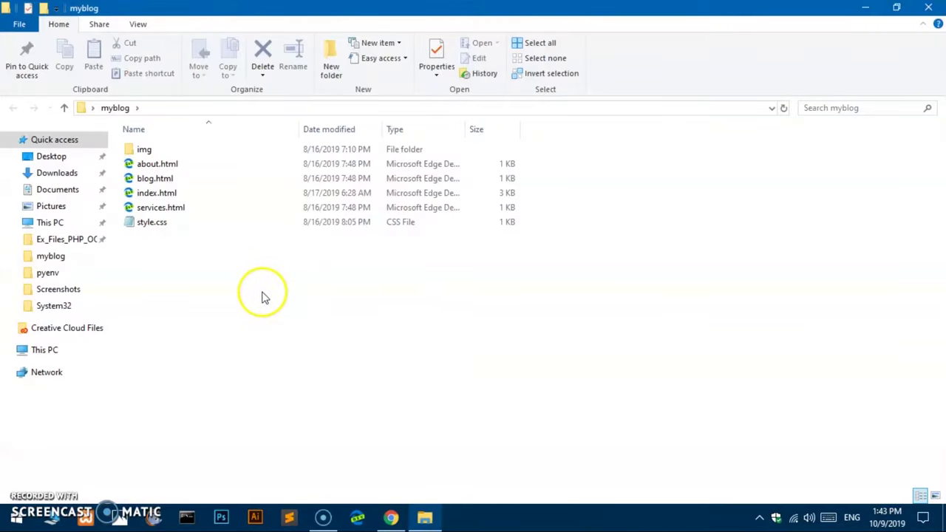
pyautogui.moveTo(170, 259); pyautogui.dragTo(166, 148)
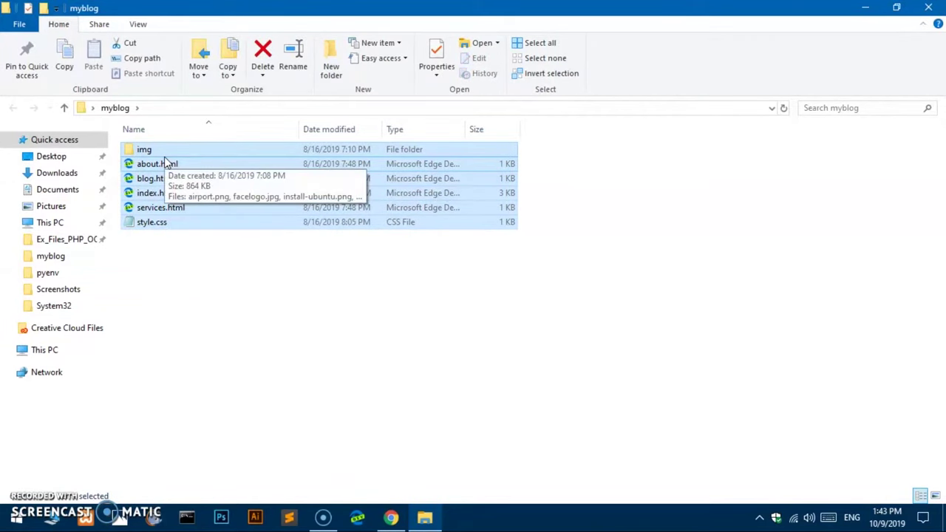
pyautogui.click(170, 259)
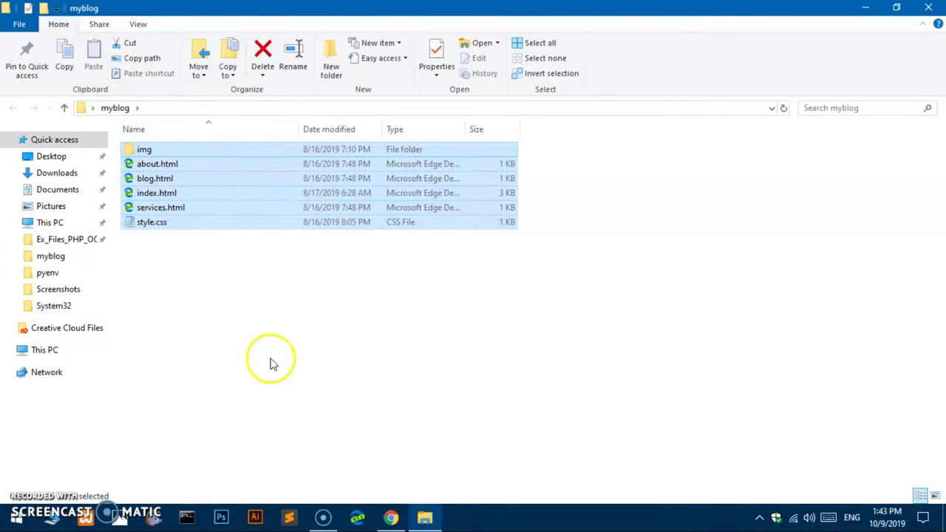
# Compress the selected files into a zipped folder named myblog.zip.
pyautogui.rightClick(191, 155)
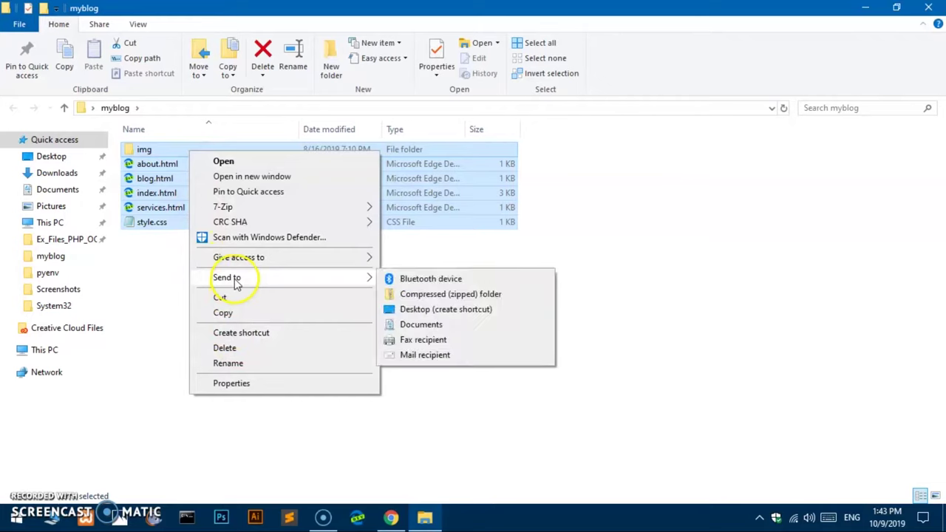
pyautogui.moveTo(227, 277)
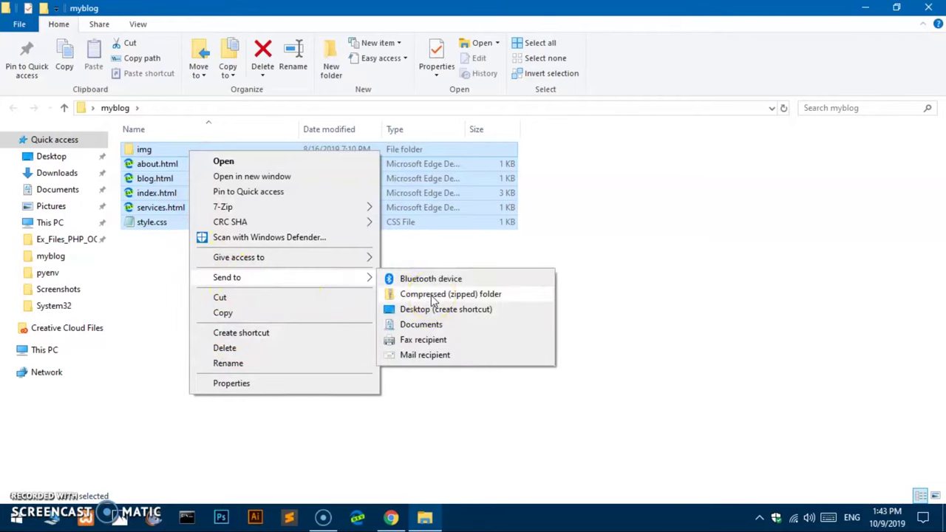
pyautogui.click(433, 295)
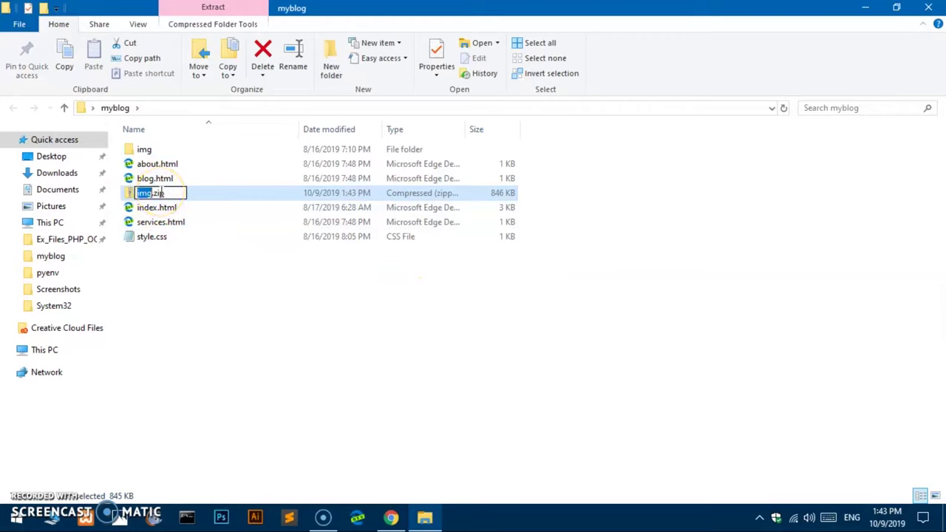
pyautogui.write('my')
pyautogui.write('blo')
pyautogui.press('Return')
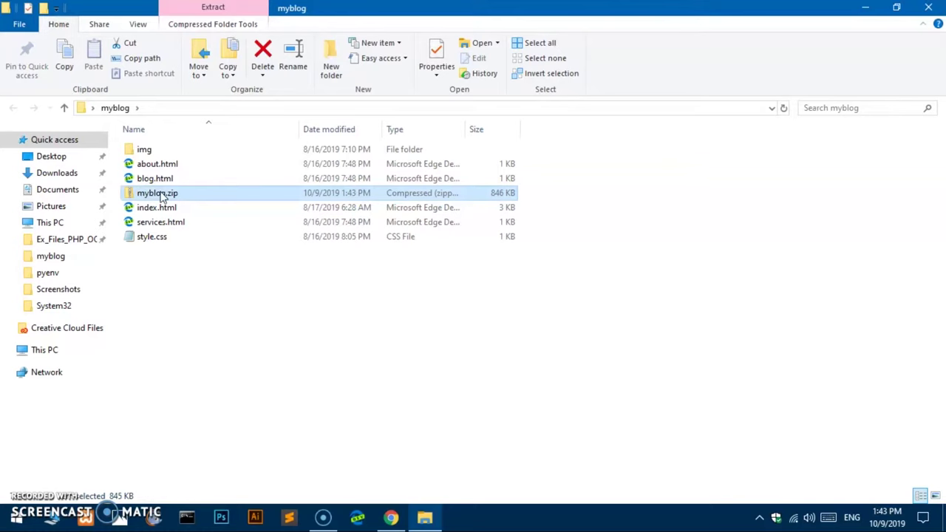
pyautogui.click(275, 297)
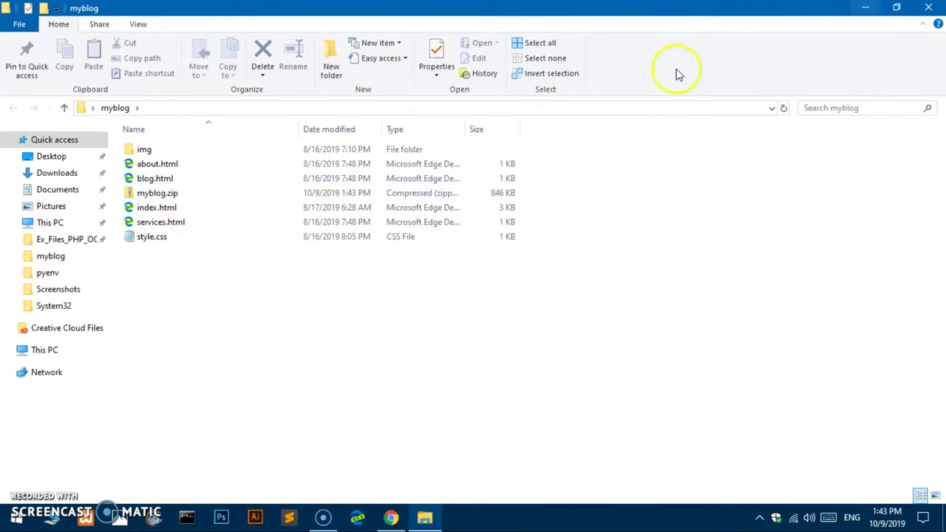
pyautogui.doubleClick(798, 15)
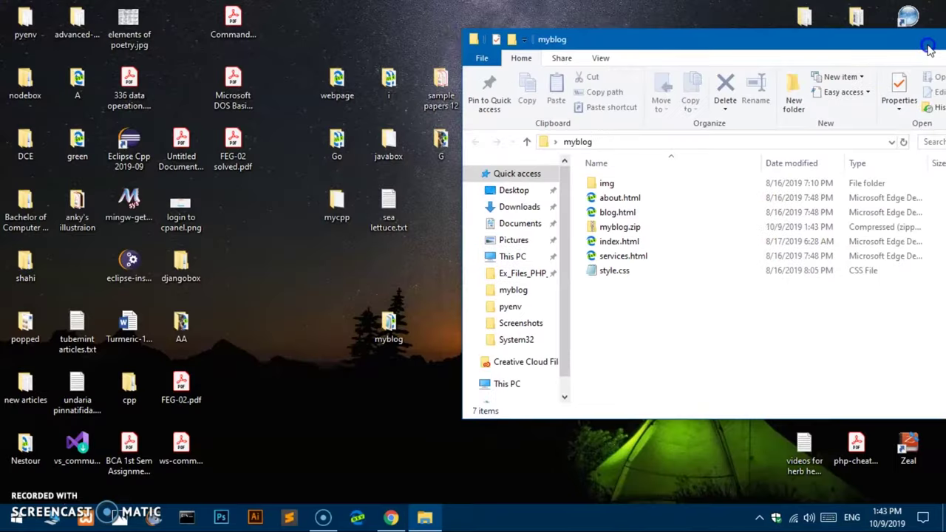
# Upload myblog.zip from the myblog folder, then return to the demo.tubemint.com file list.
pyautogui.click(391, 518)
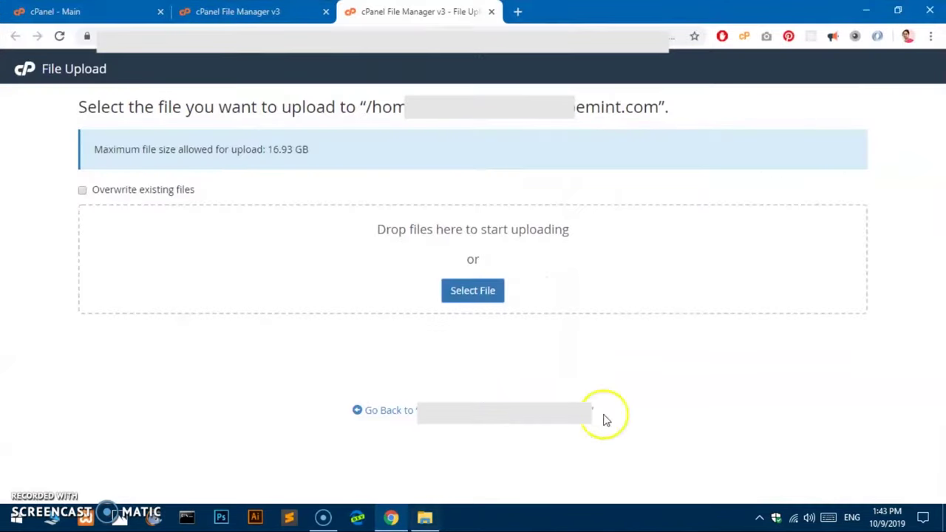
pyautogui.click(470, 295)
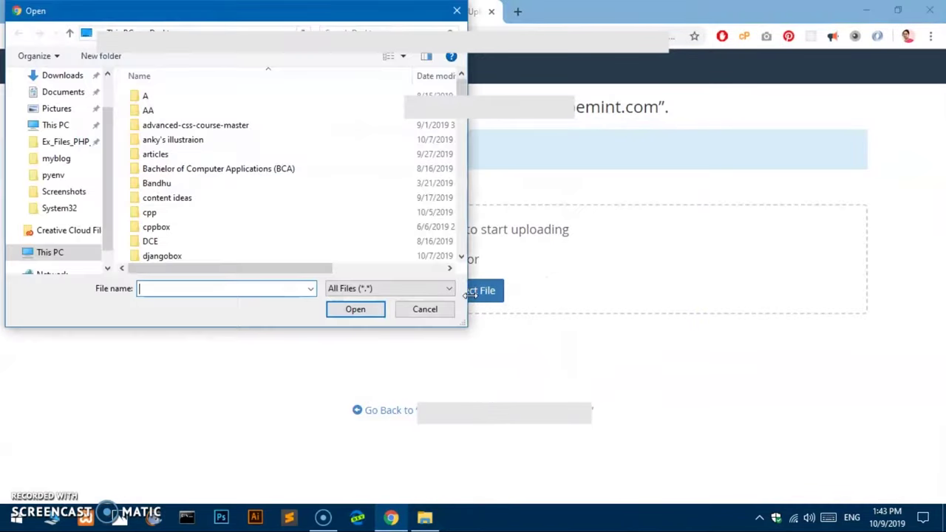
pyautogui.moveTo(464, 87); pyautogui.dragTo(470, 127)
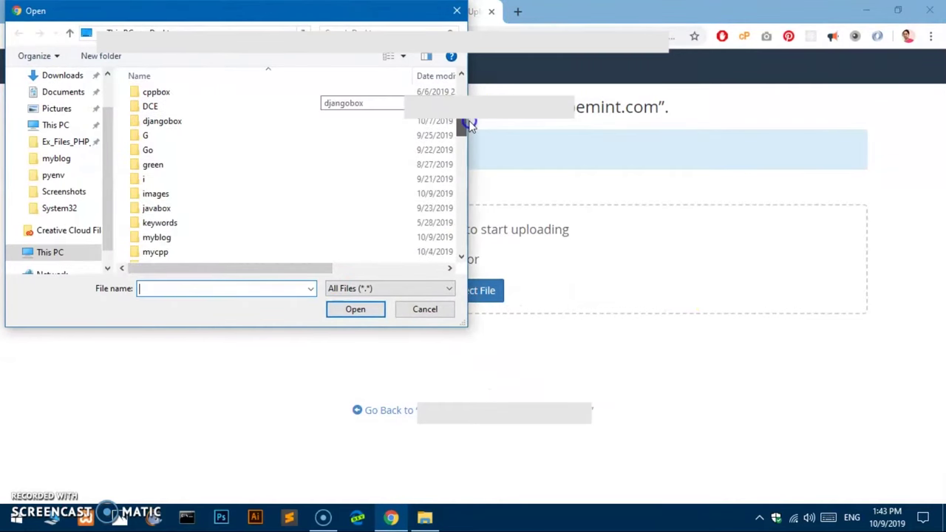
pyautogui.scroll(-1, 471, 127)
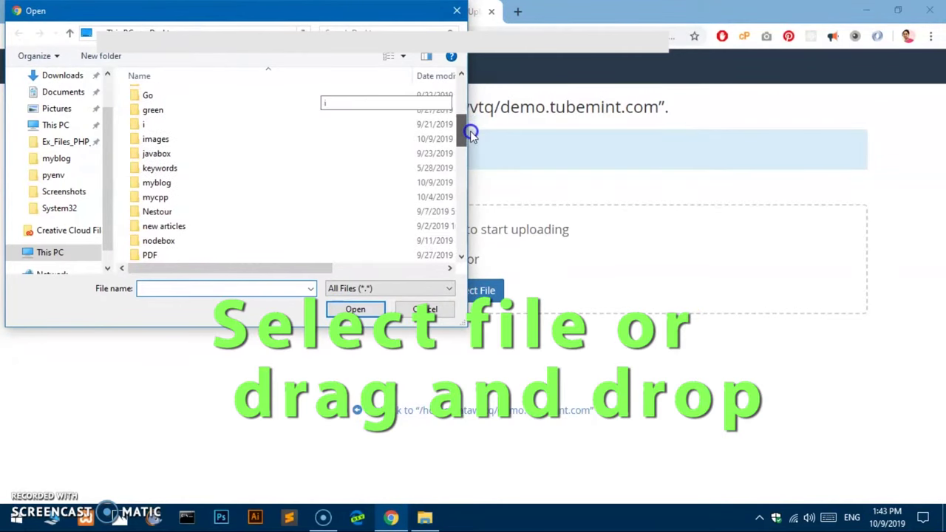
pyautogui.doubleClick(207, 185)
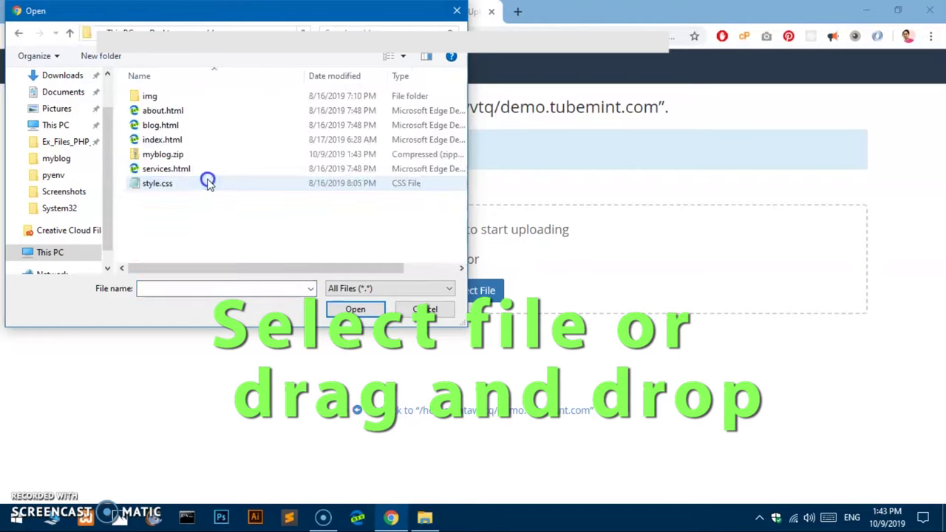
pyautogui.click(195, 155)
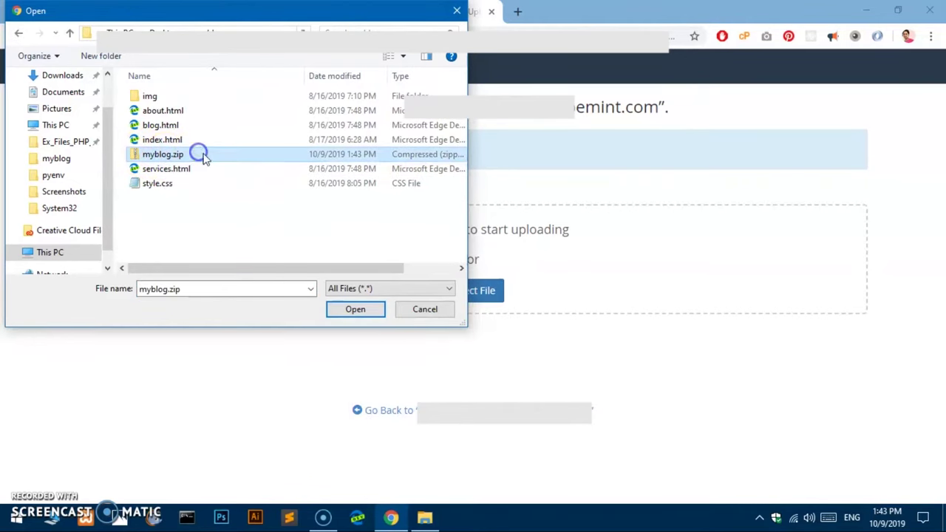
pyautogui.click(353, 311)
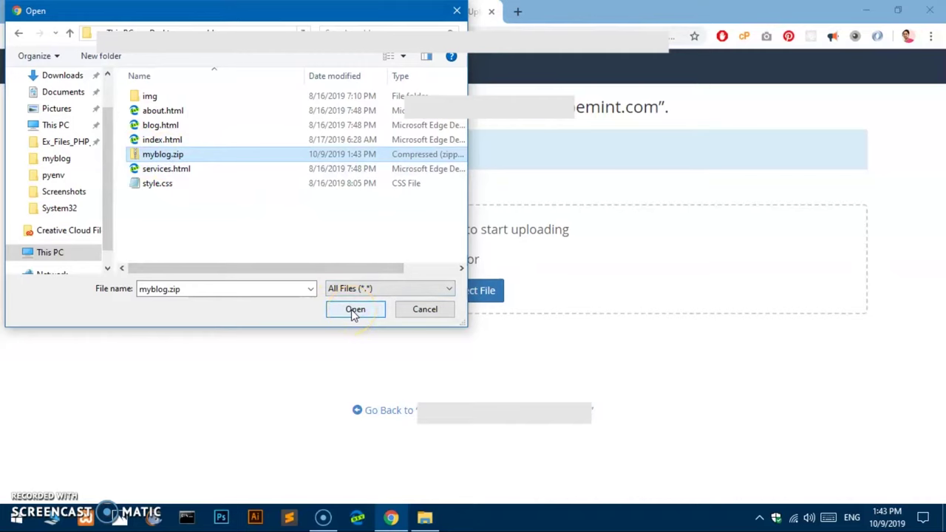
pyautogui.click(354, 311)
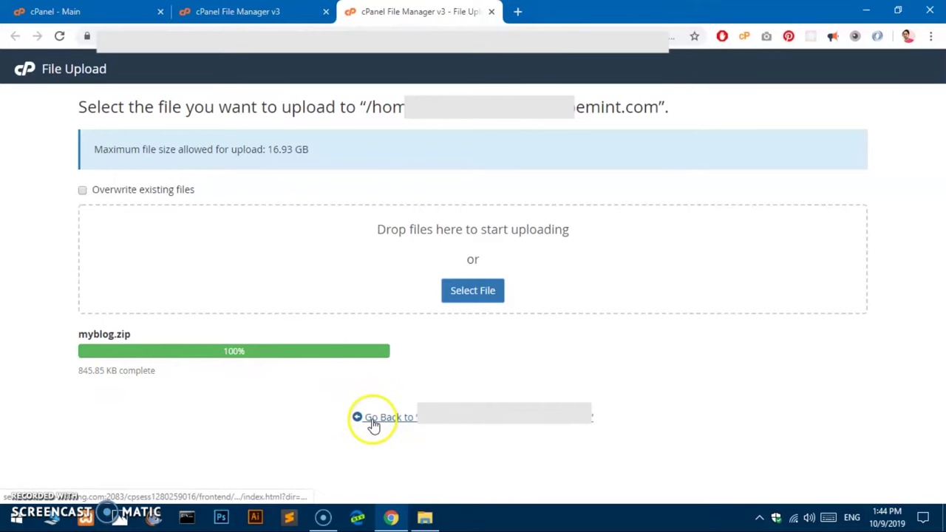
pyautogui.click(426, 428)
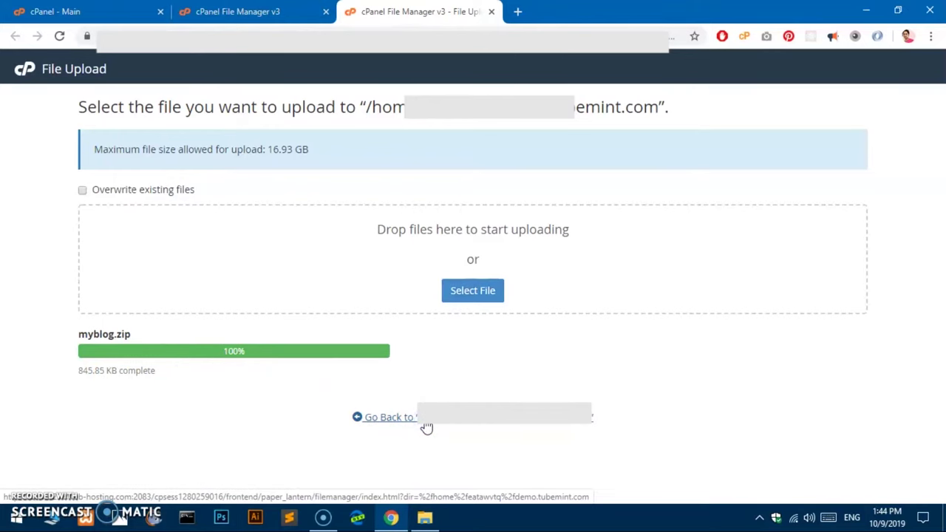
# Extract myblog.zip into /demo.tubemint.com and close the extraction results.
pyautogui.click(426, 428)
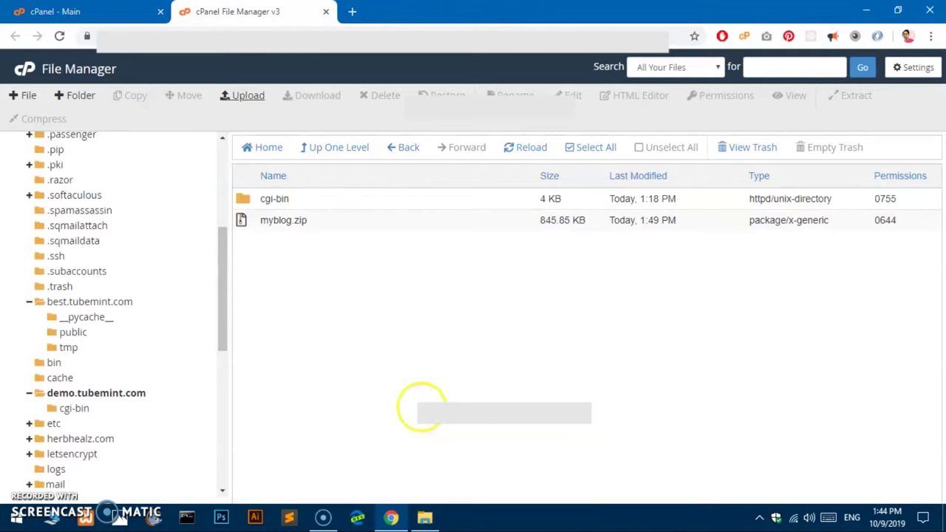
pyautogui.click(313, 223)
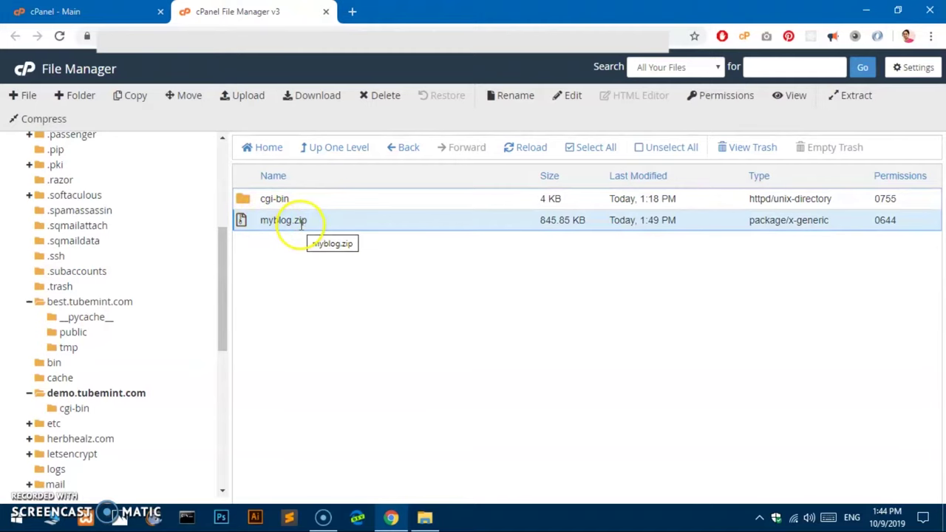
pyautogui.click(842, 97)
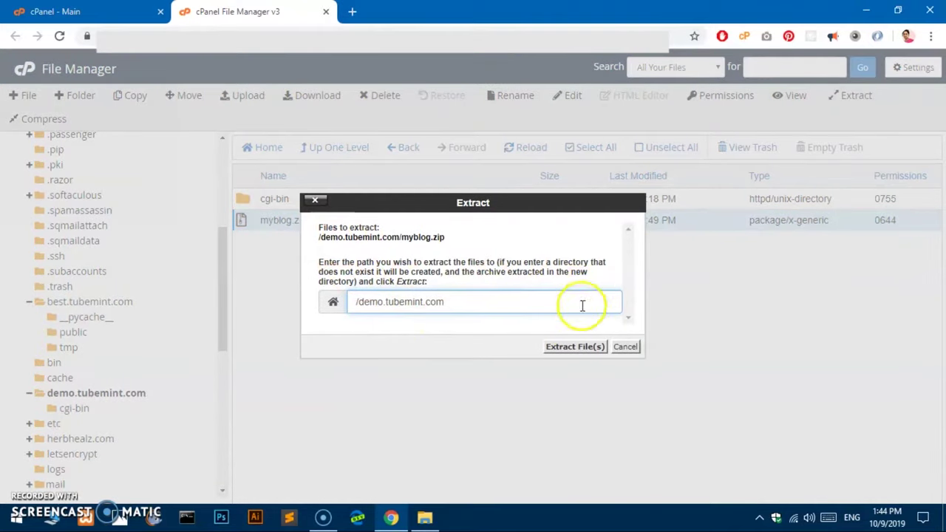
pyautogui.click(575, 349)
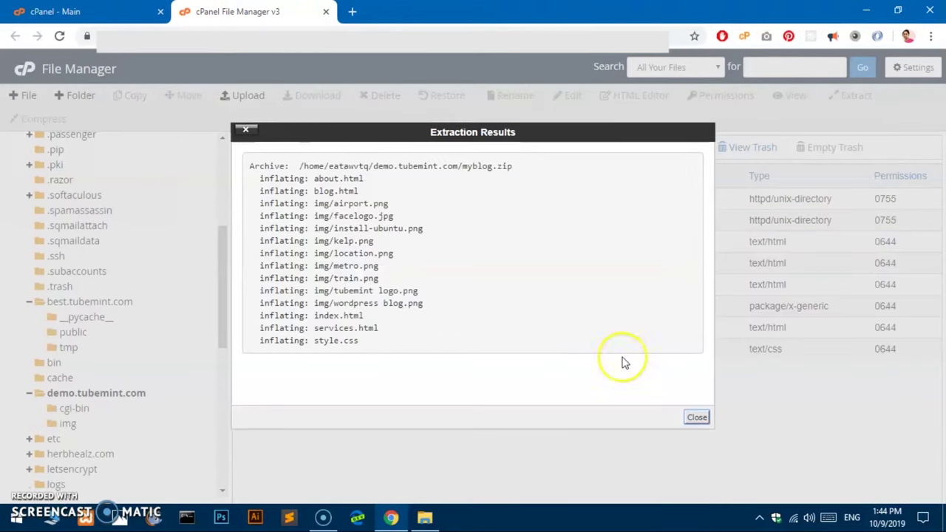
pyautogui.click(699, 419)
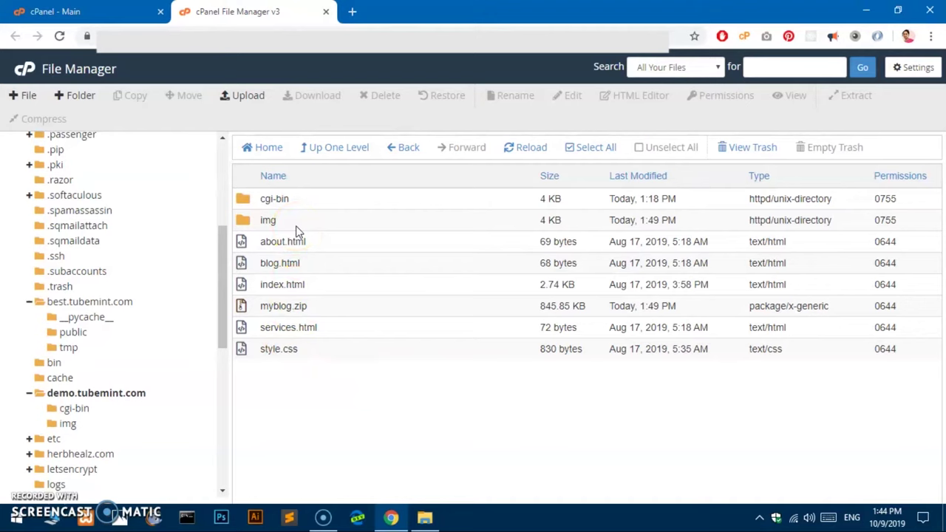
# Delete myblog.zip permanently, skipping the trash.
pyautogui.click(362, 311)
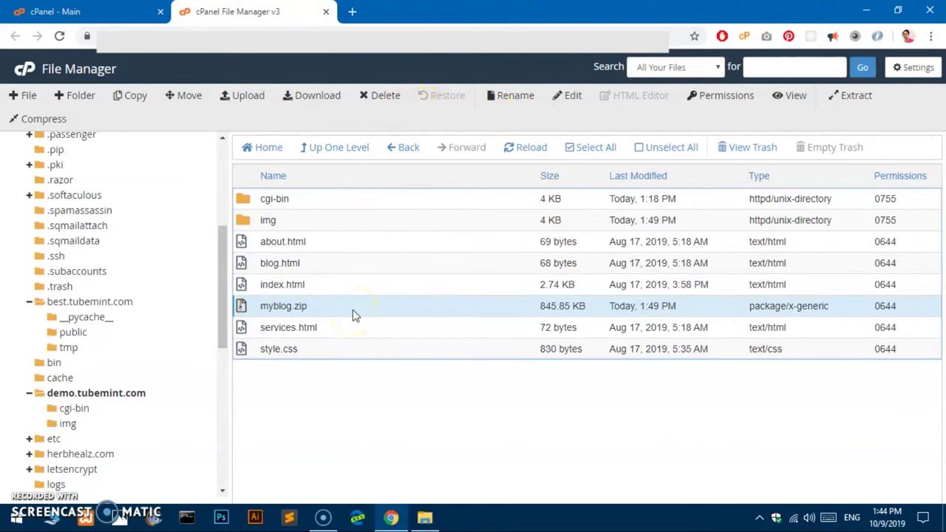
pyautogui.click(384, 95)
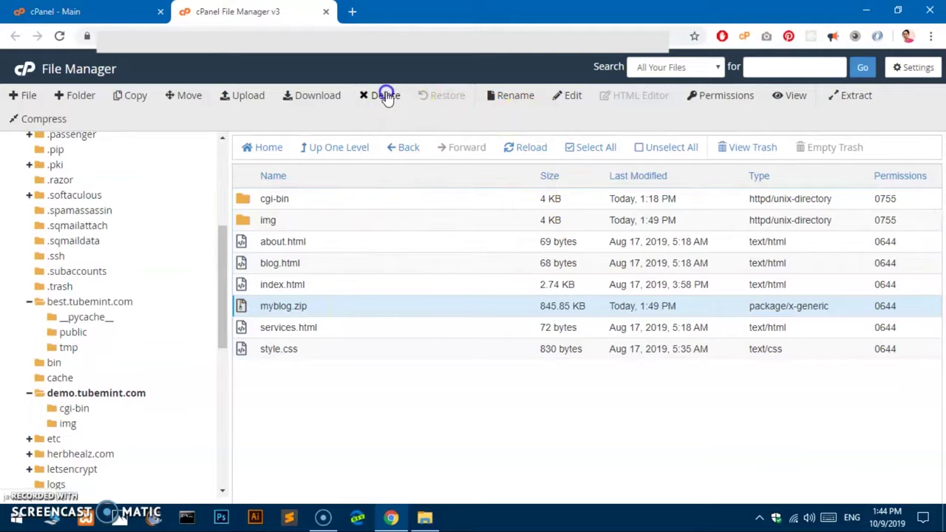
pyautogui.click(398, 285)
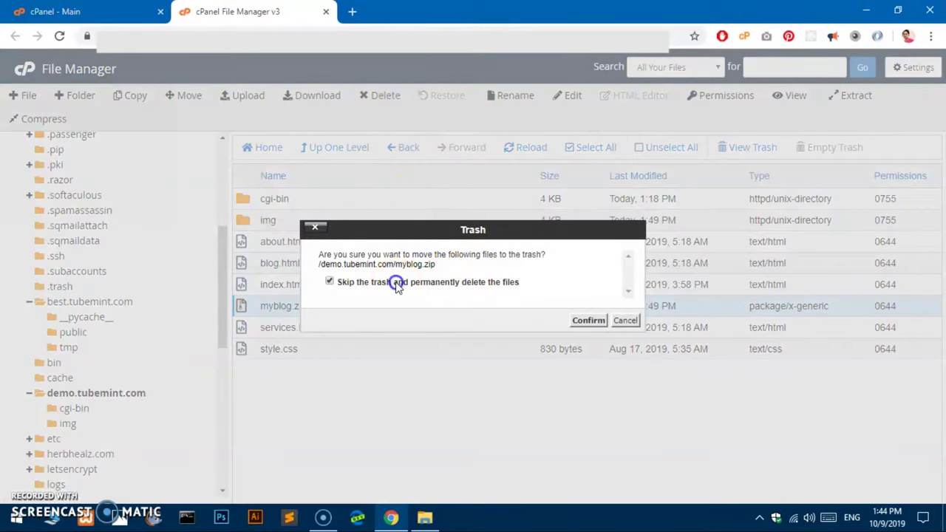
pyautogui.click(589, 323)
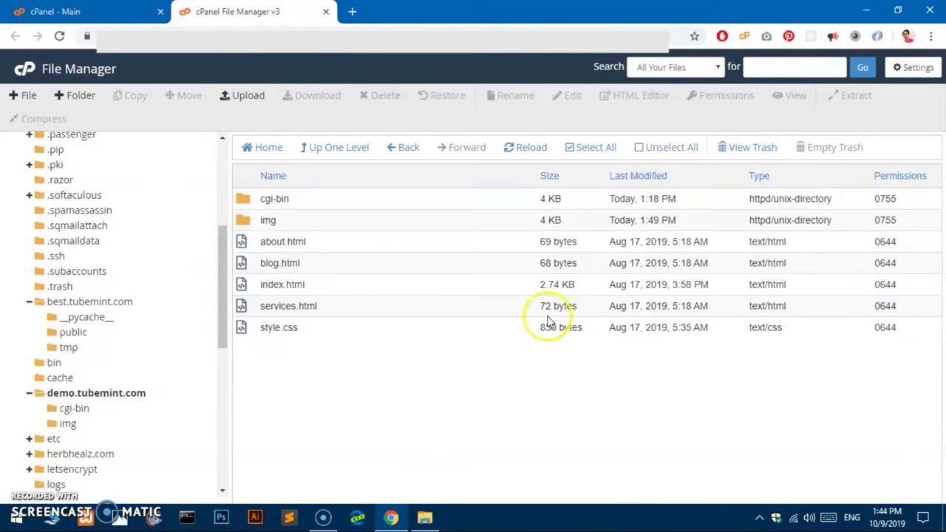
# Load demo.tubemint.com in a new Chrome tab and open its Blog page.
pyautogui.click(353, 11)
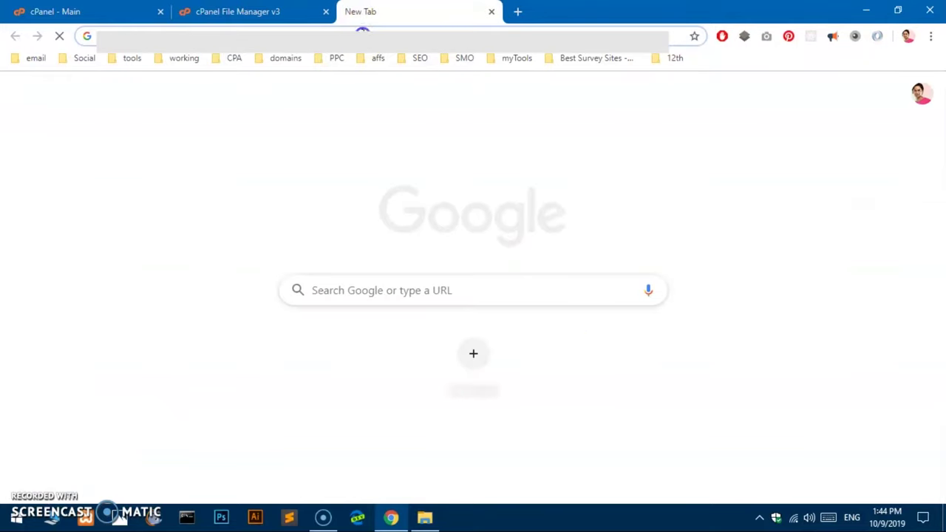
pyautogui.write('de')
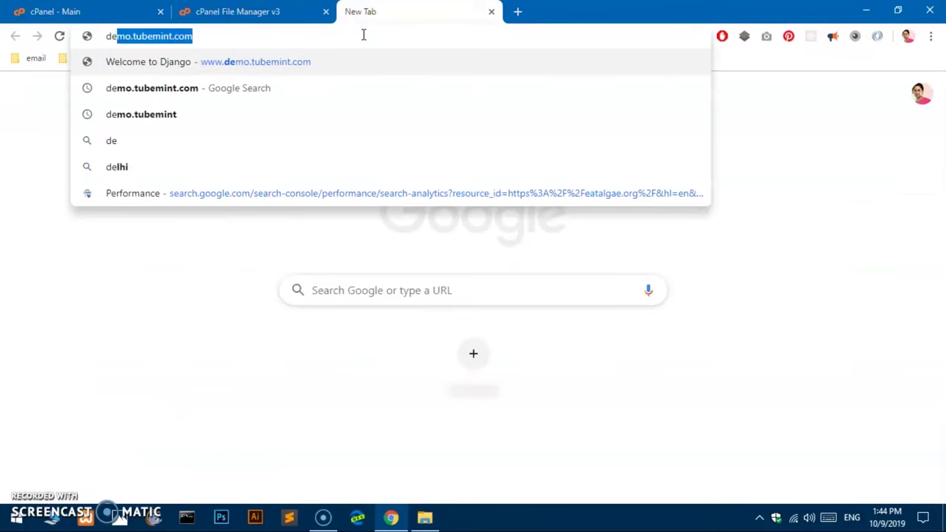
pyautogui.press('Return')
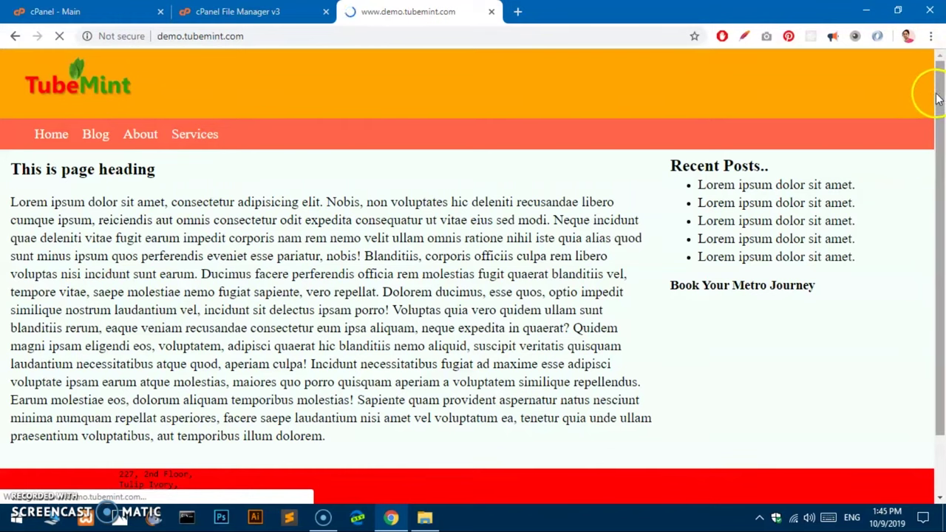
pyautogui.moveTo(938, 93)
pyautogui.mouseDown()
pyautogui.moveTo(941, 254)
pyautogui.moveTo(940, 90)
pyautogui.mouseUp()
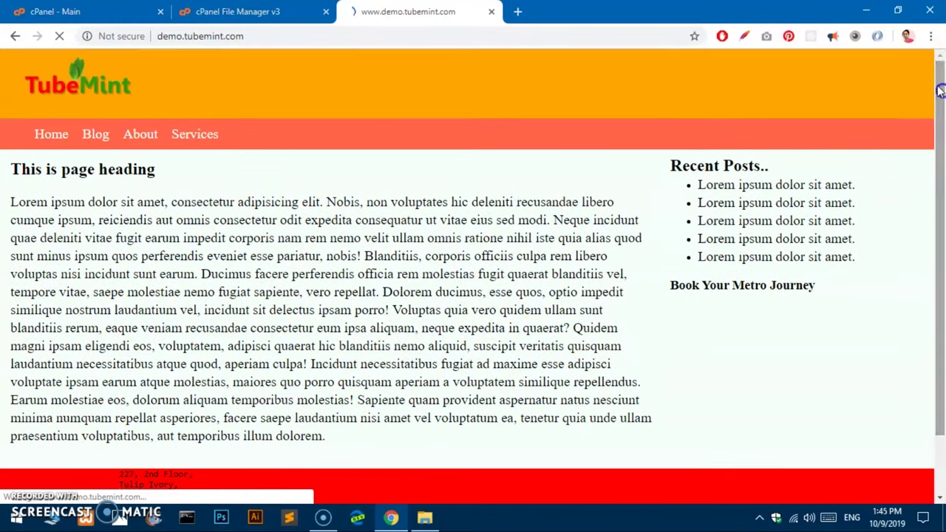
pyautogui.click(92, 139)
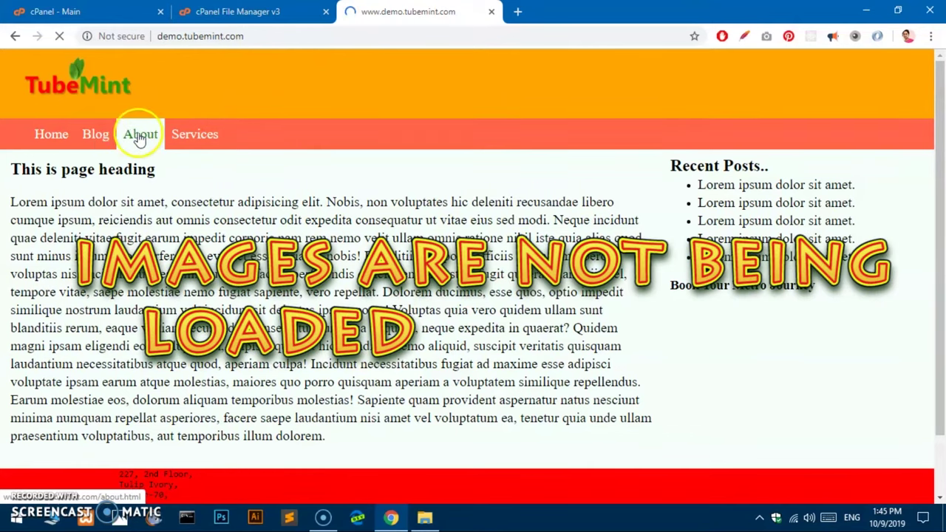
# Reload the home page, check the img folder in File Manager, and return to the site.
pyautogui.click(60, 36)
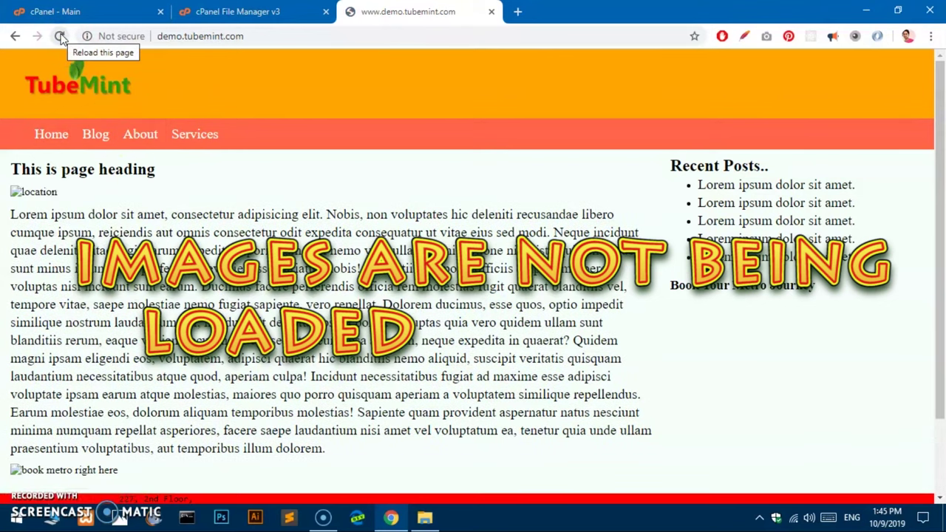
pyautogui.click(49, 137)
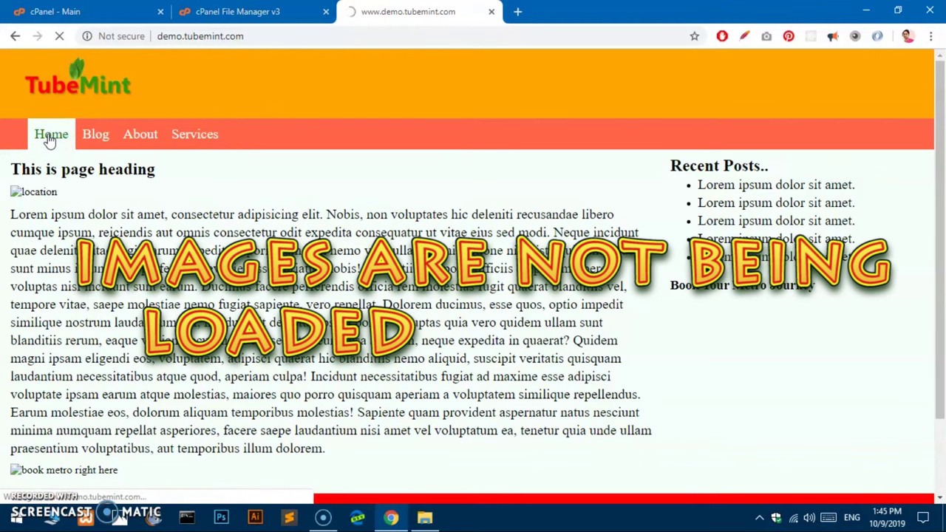
pyautogui.scroll(-2, 365, 303)
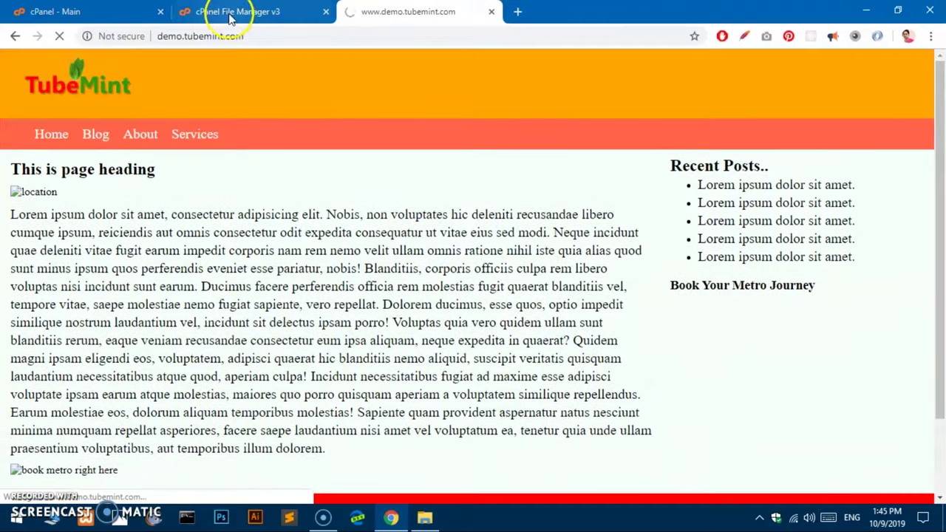
pyautogui.click(235, 11)
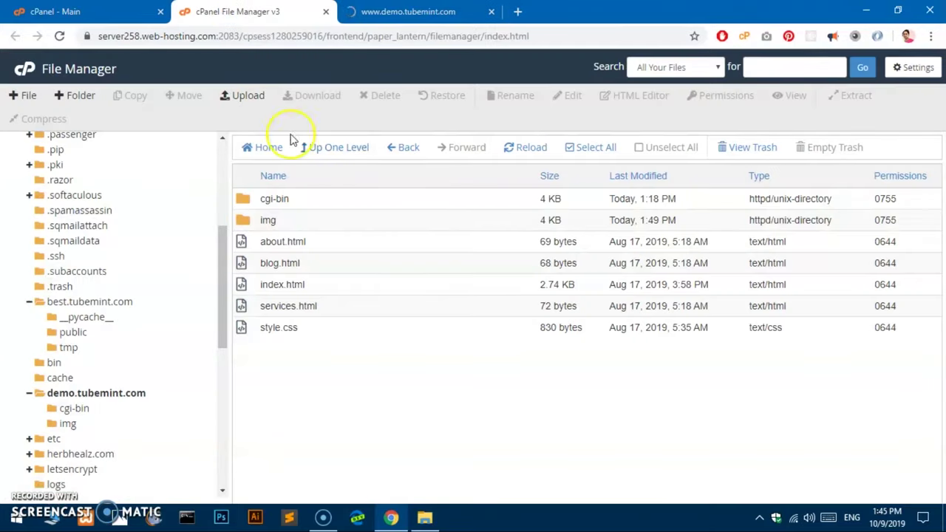
pyautogui.doubleClick(314, 226)
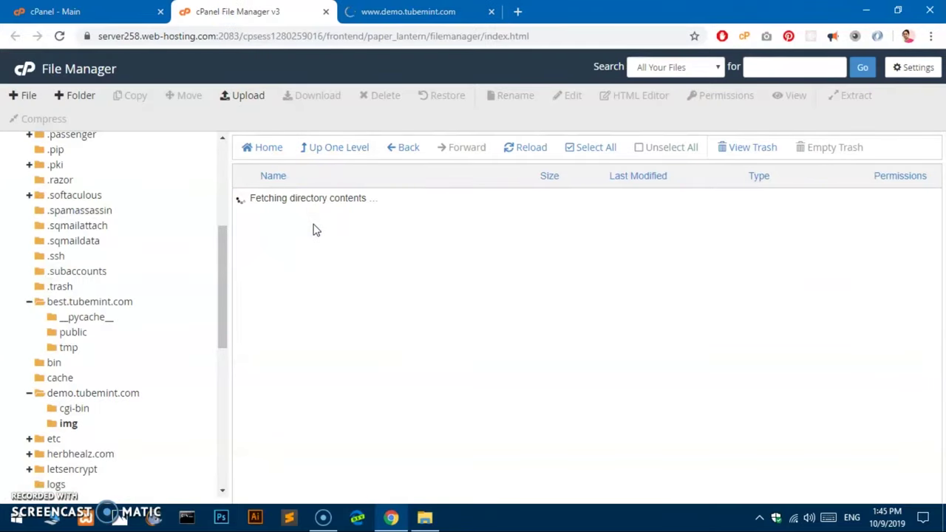
pyautogui.click(365, 12)
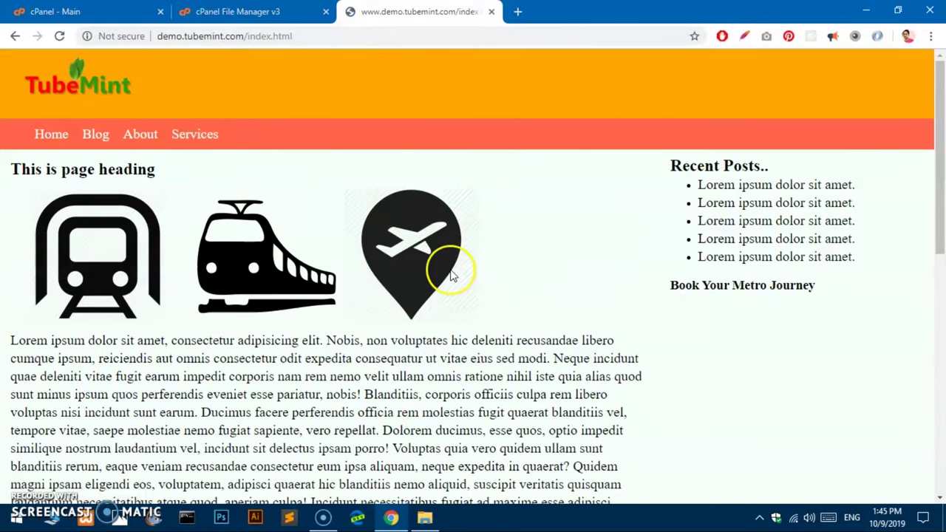
pyautogui.scroll(-5, 453, 275)
pyautogui.scroll(-4, 454, 276)
pyautogui.scroll(10, 453, 276)
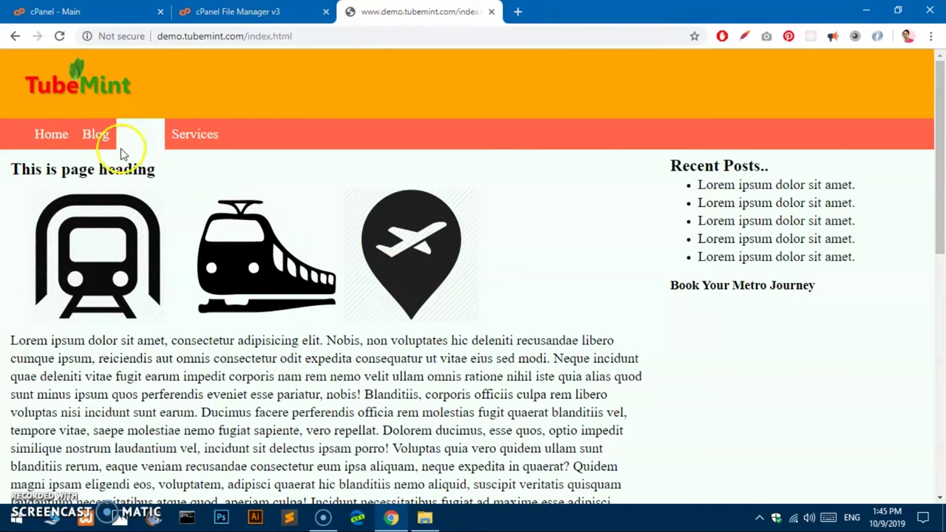
pyautogui.click(90, 140)
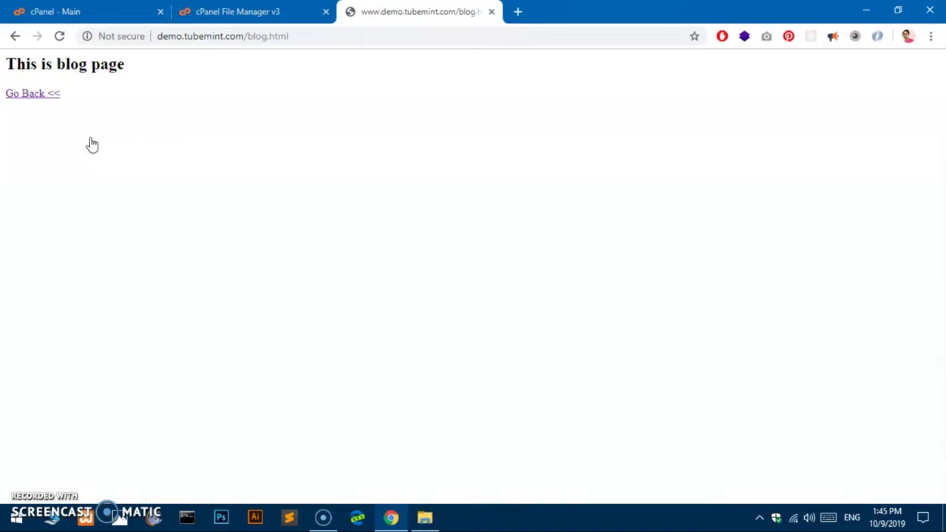
pyautogui.click(36, 96)
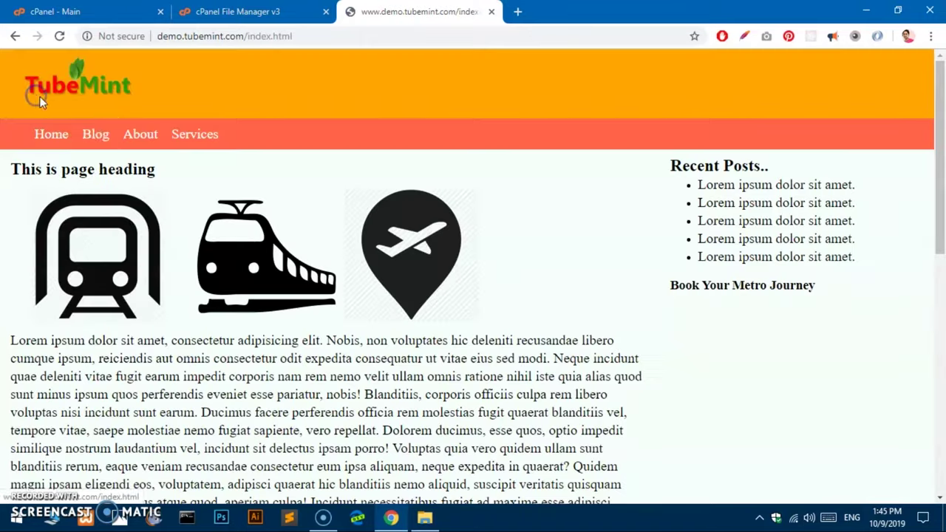
pyautogui.click(136, 140)
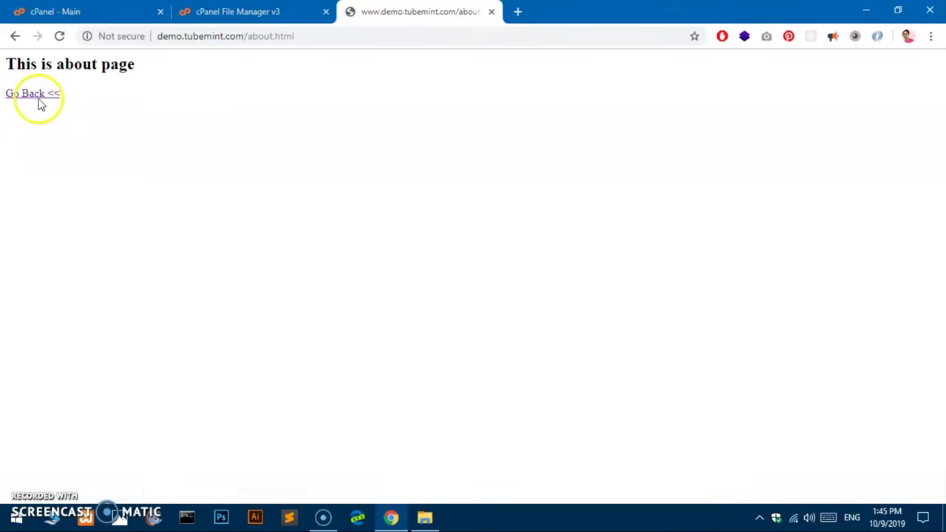
pyautogui.click(37, 98)
pyautogui.click(201, 137)
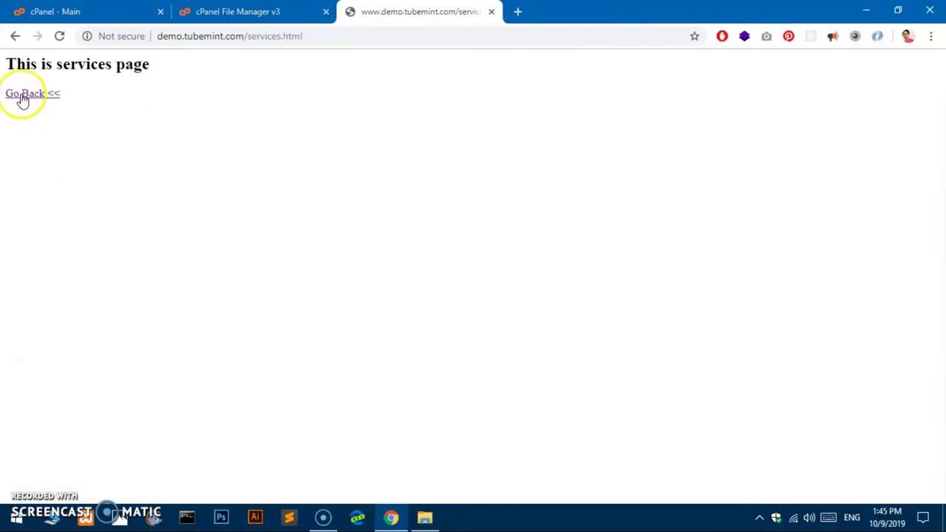
pyautogui.click(21, 94)
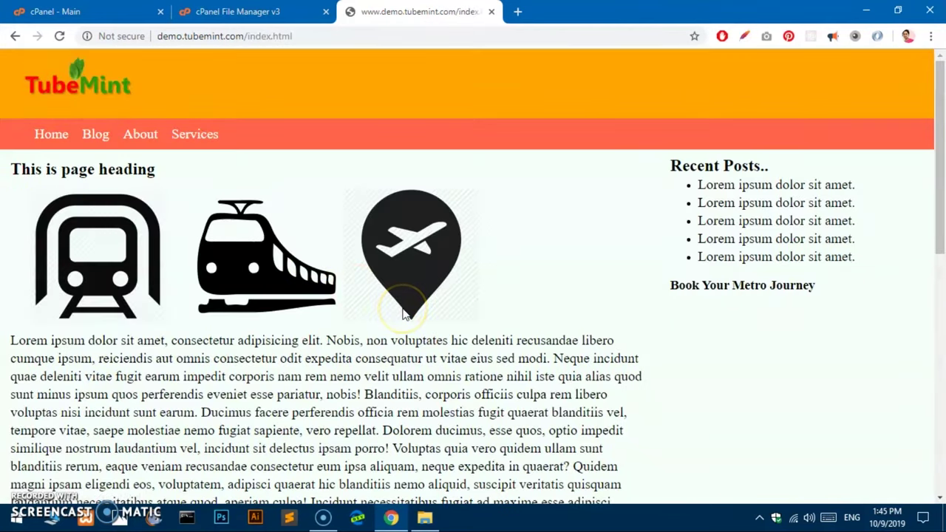